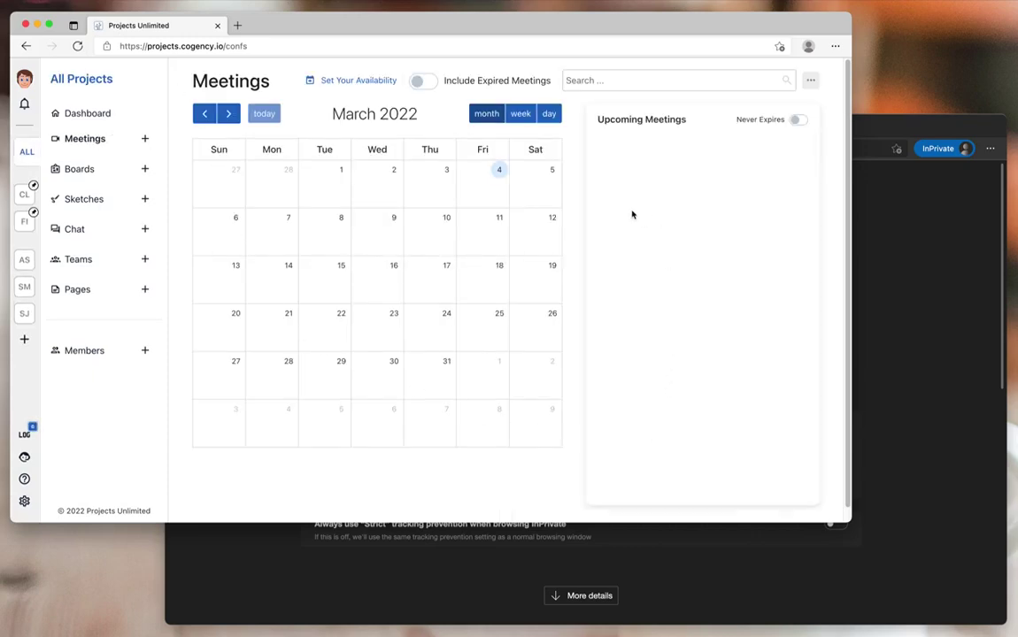
Step: Show never-expiring meetings in Upcoming Meetings and open the Set Your Availability settings
click(800, 121)
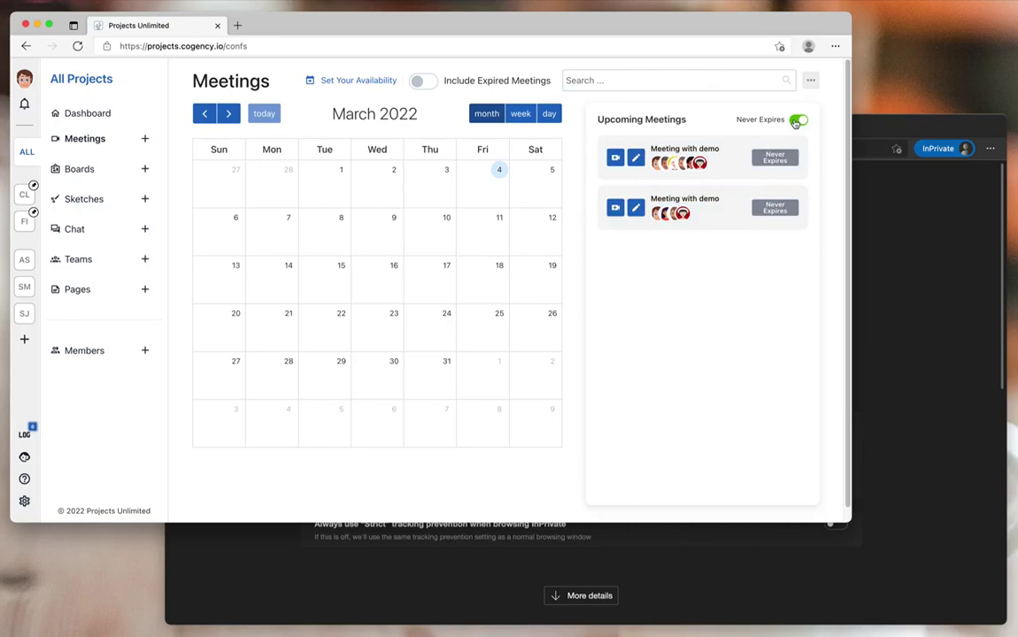
click(343, 80)
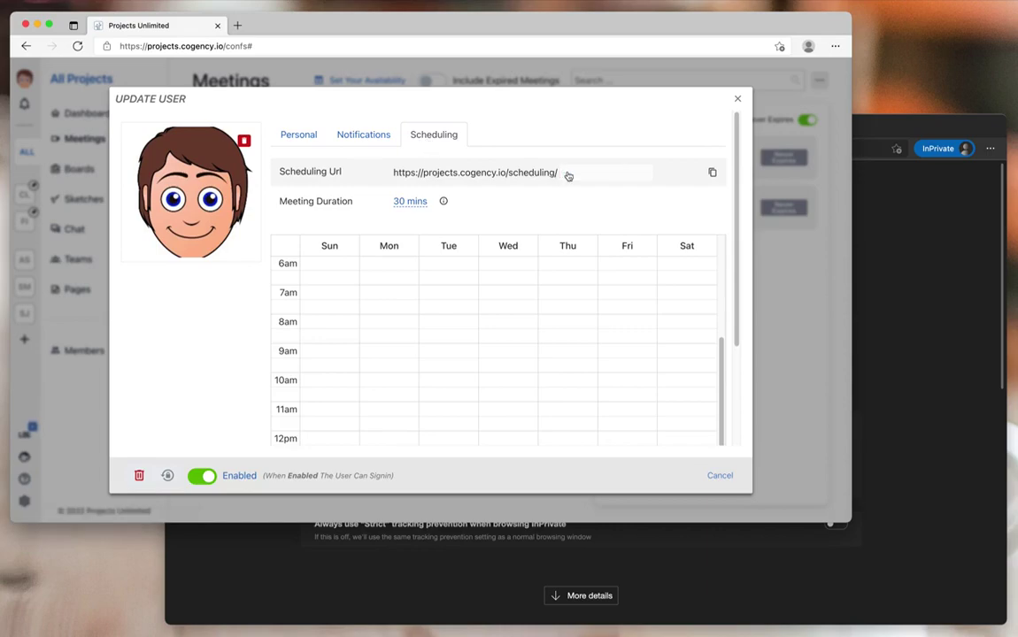
Step: On the Scheduling tab, change Meeting Duration from 30 mins to 45 mins
click(569, 176)
click(404, 202)
click(411, 217)
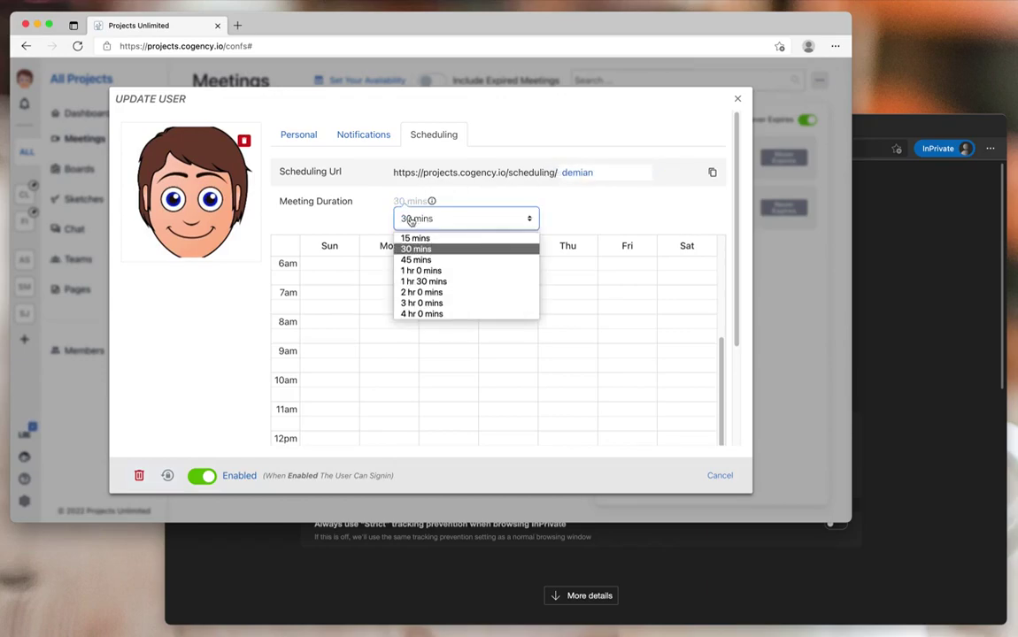
click(419, 260)
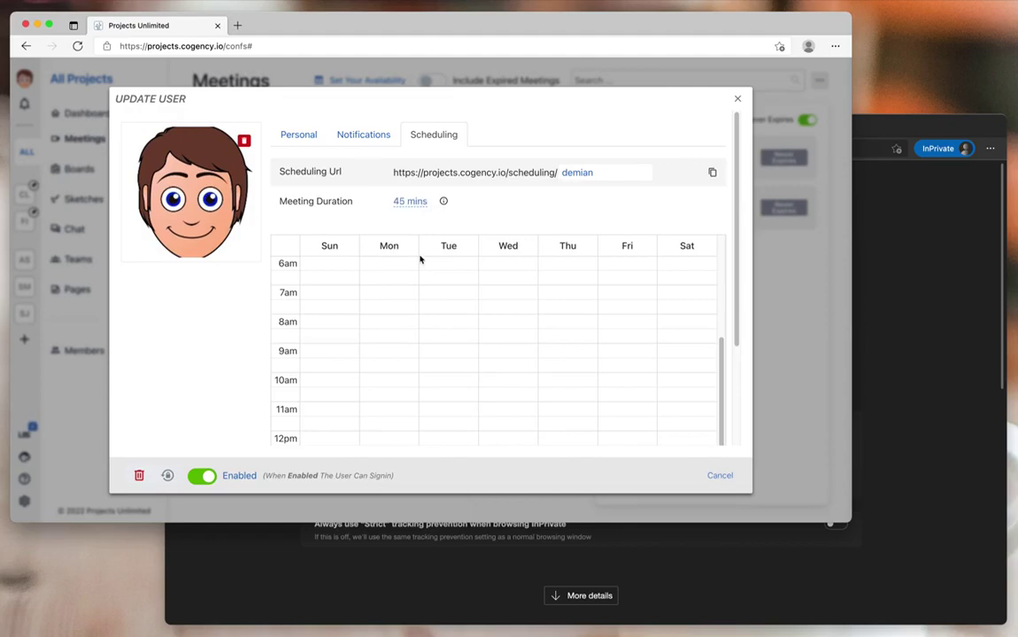
mouse_move(444, 200)
Step: Paint Monday availability blocks for 8–10am and 12–4pm
drag(739, 323, 735, 377)
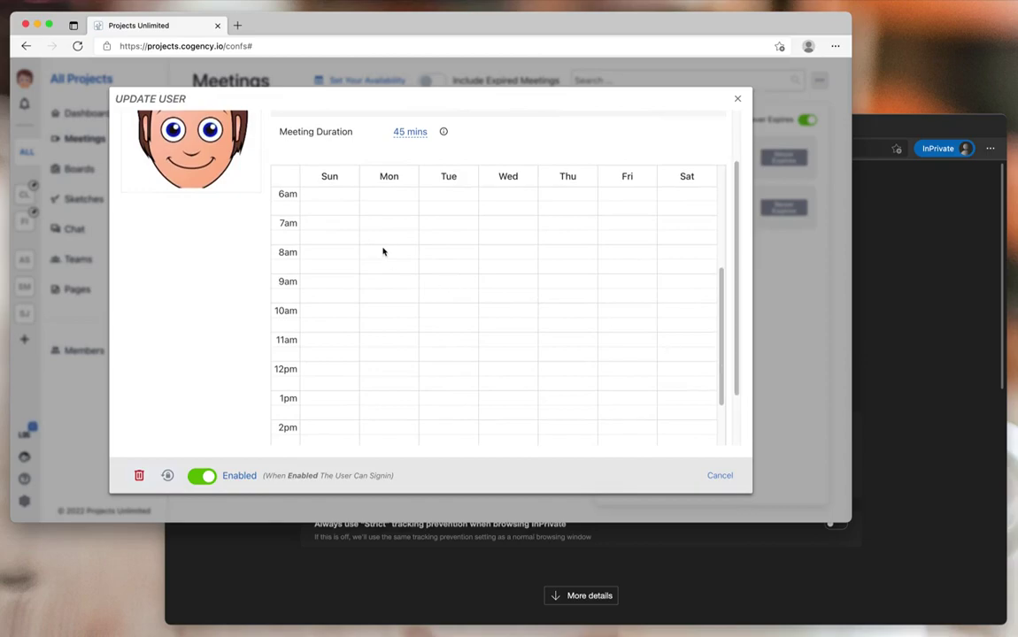
drag(388, 249, 393, 307)
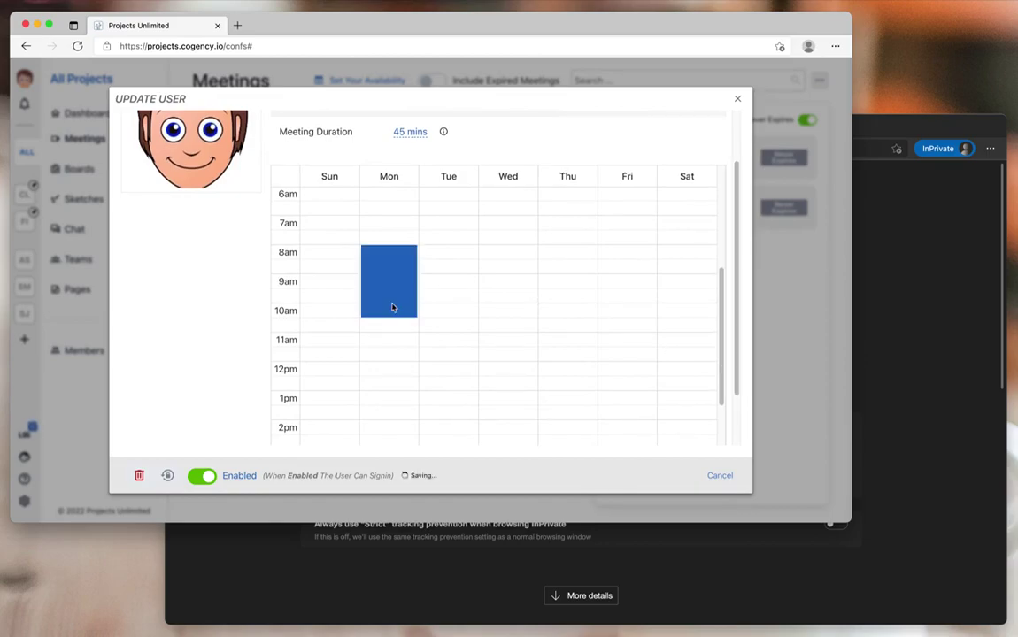
drag(738, 286, 735, 340)
mouse_move(388, 300)
mouse_down()
mouse_move(391, 415)
mouse_move(390, 398)
mouse_up()
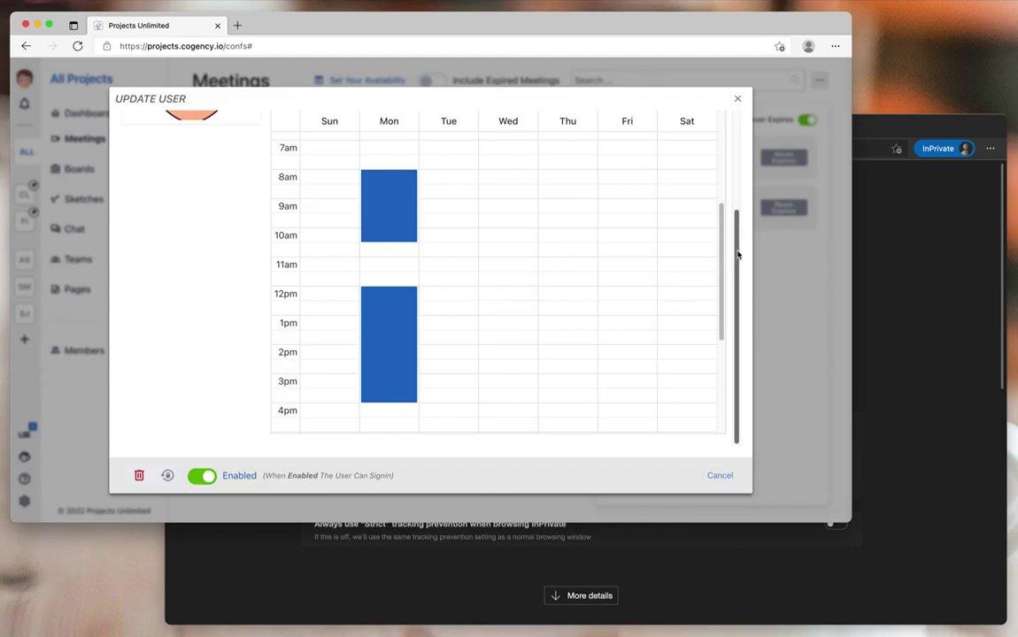
scroll(739, 260, up, 1)
drag(738, 260, 734, 266)
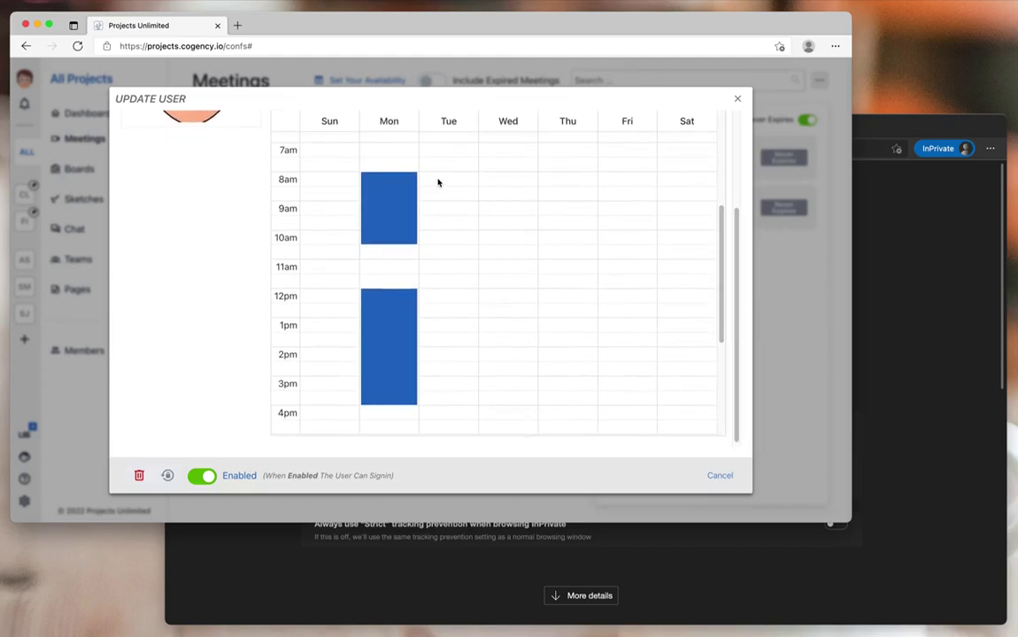
Step: Paint Tuesday–Wednesday 8am–4pm, Thursday 8–10:30am and 1–4pm, and Friday 8am–12:30pm
drag(447, 181, 473, 397)
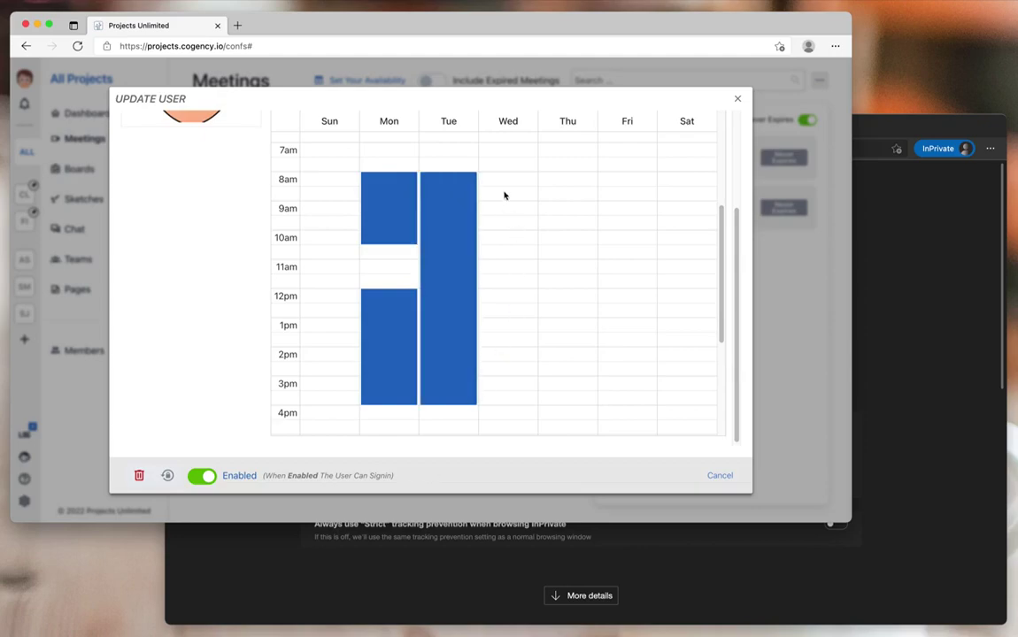
drag(505, 180, 527, 399)
drag(559, 179, 571, 226)
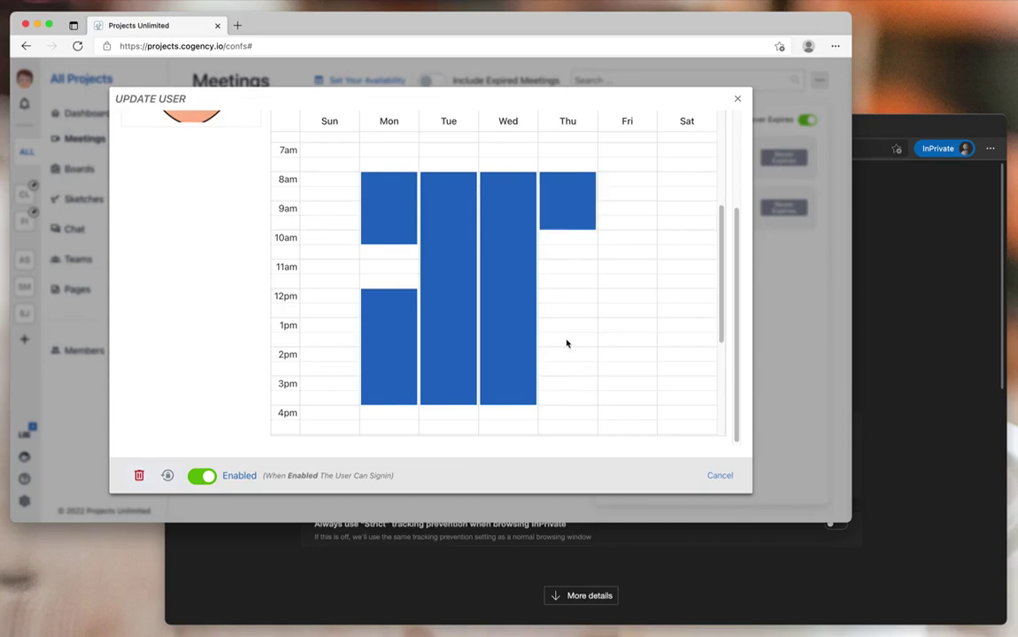
drag(561, 328, 571, 404)
click(565, 237)
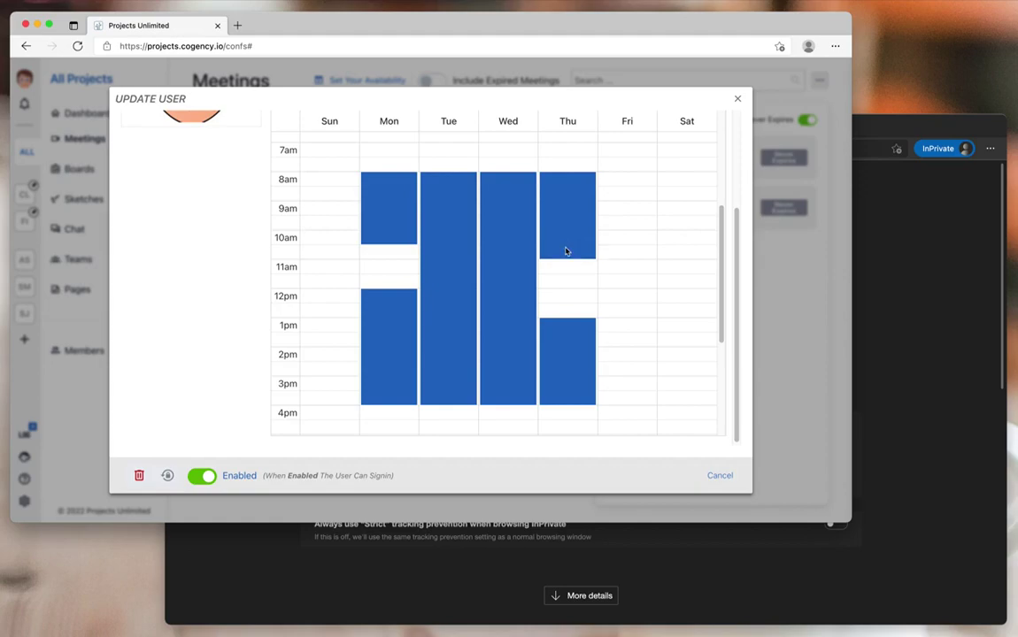
drag(627, 181, 643, 313)
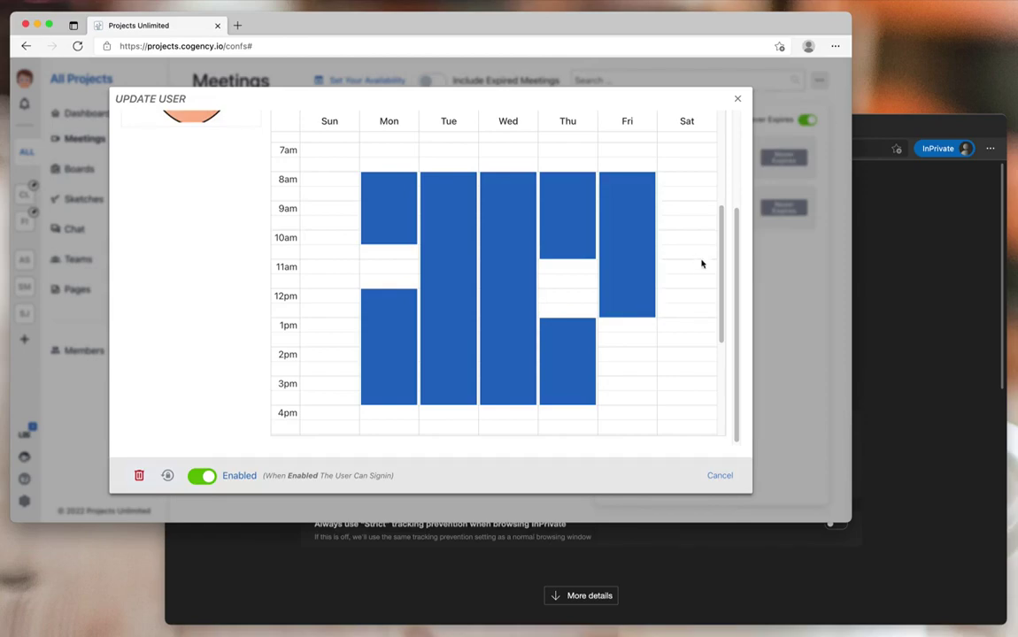
drag(739, 281, 746, 180)
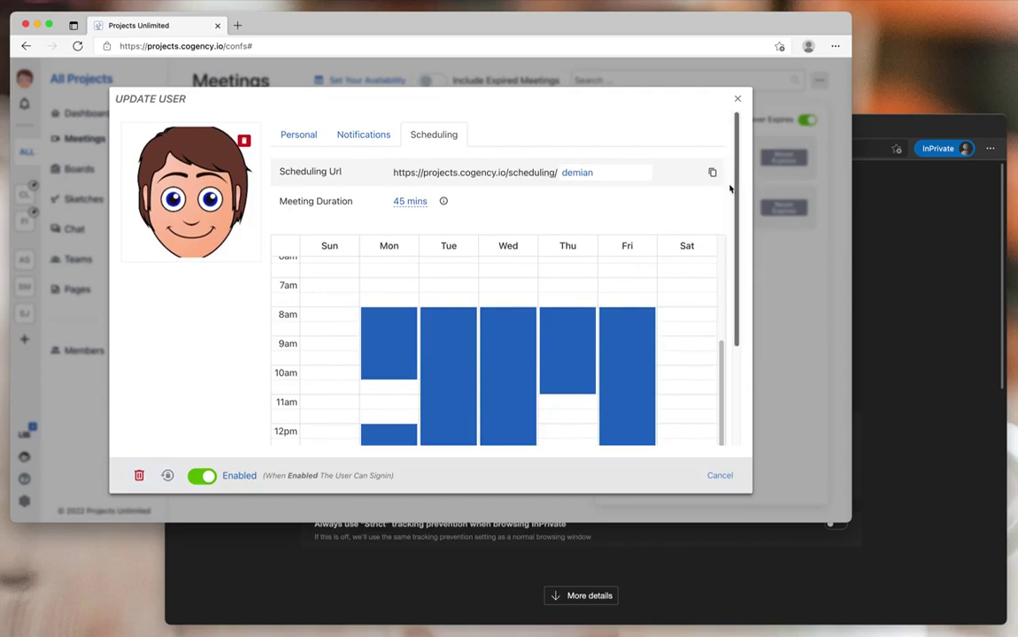
Step: Copy the Scheduling Url, close Update User, and load the link in the Edge InPrivate window
click(712, 174)
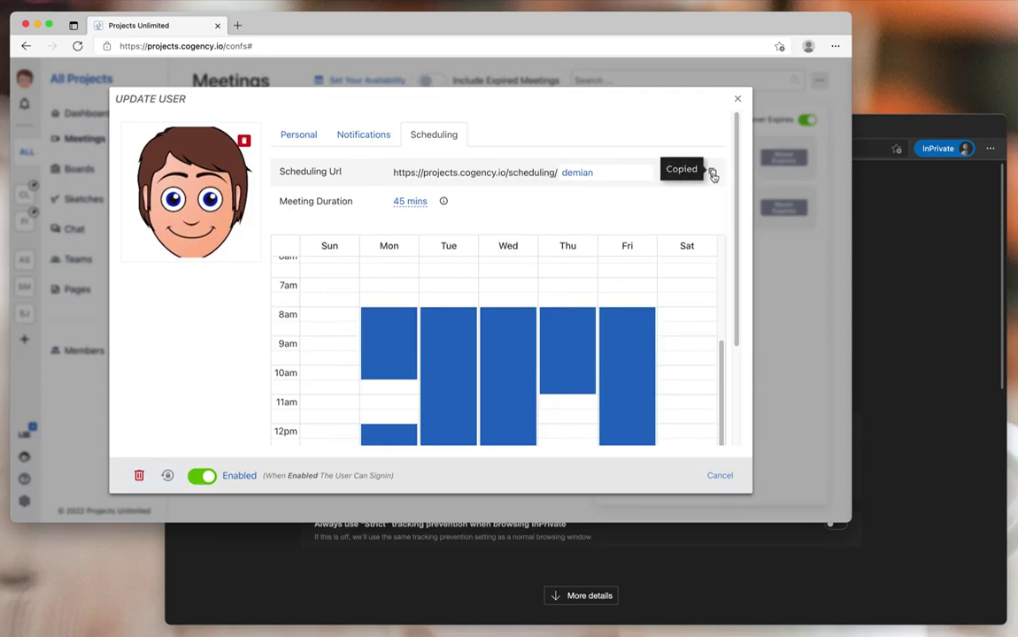
click(737, 99)
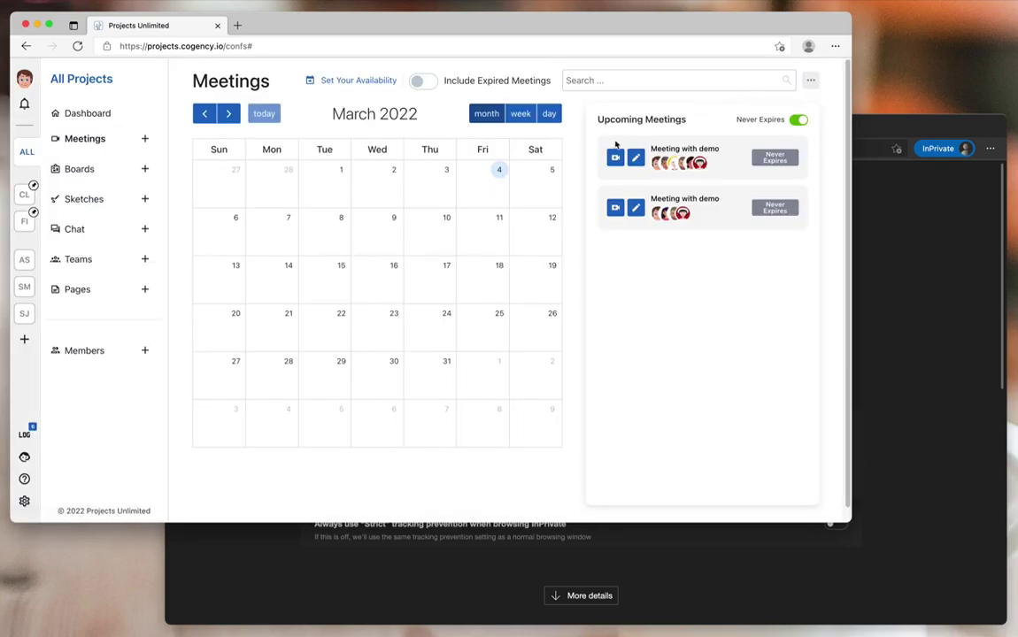
key(super+grave)
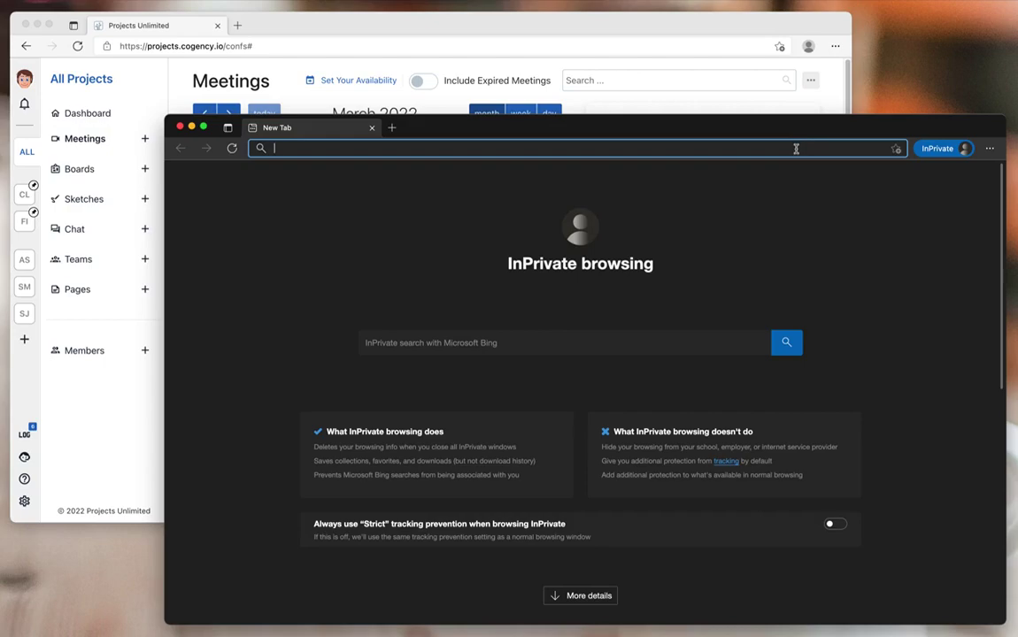
key(super+v)
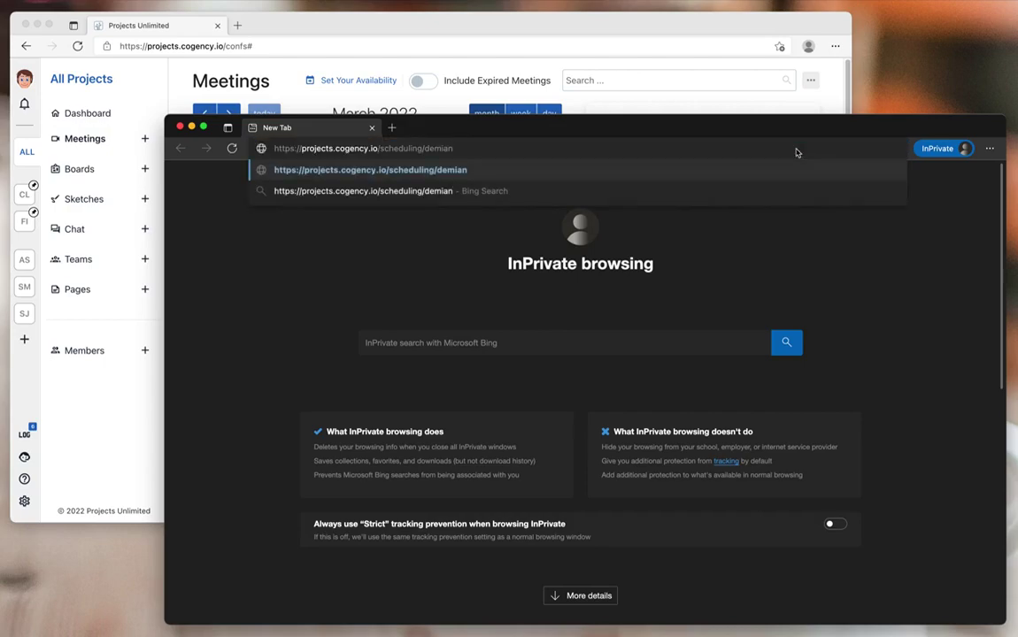
key(Return)
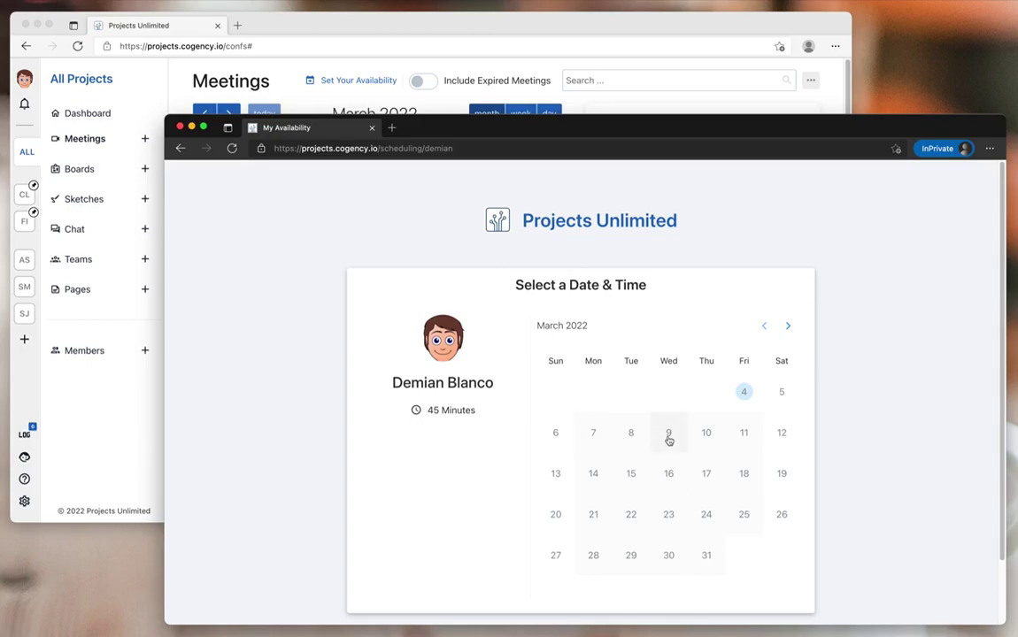
Step: Pick Friday, March 11 at 10:15 AM and confirm the slot
click(744, 433)
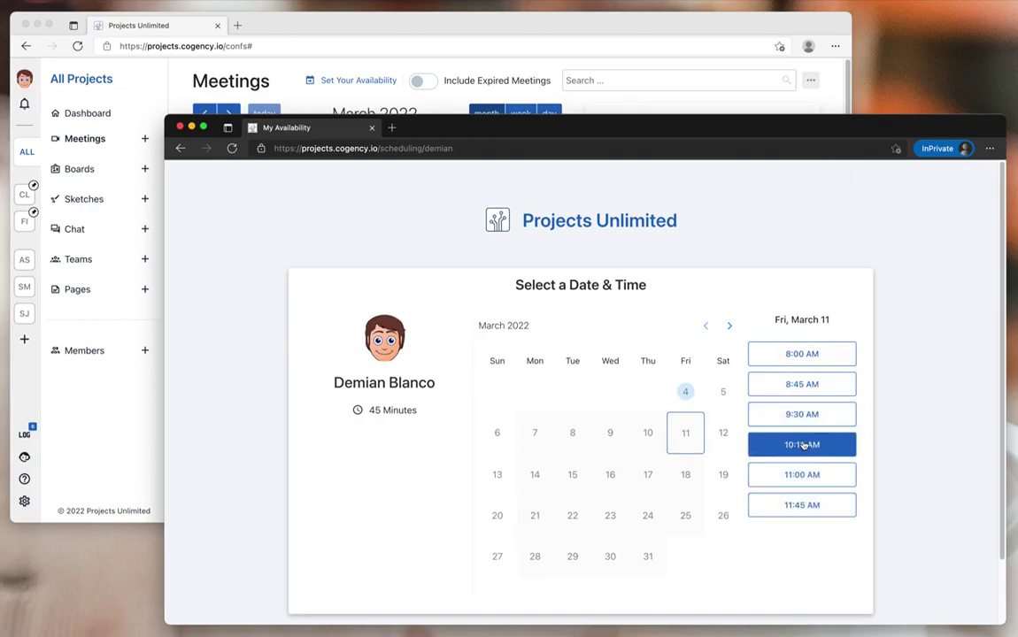
click(804, 445)
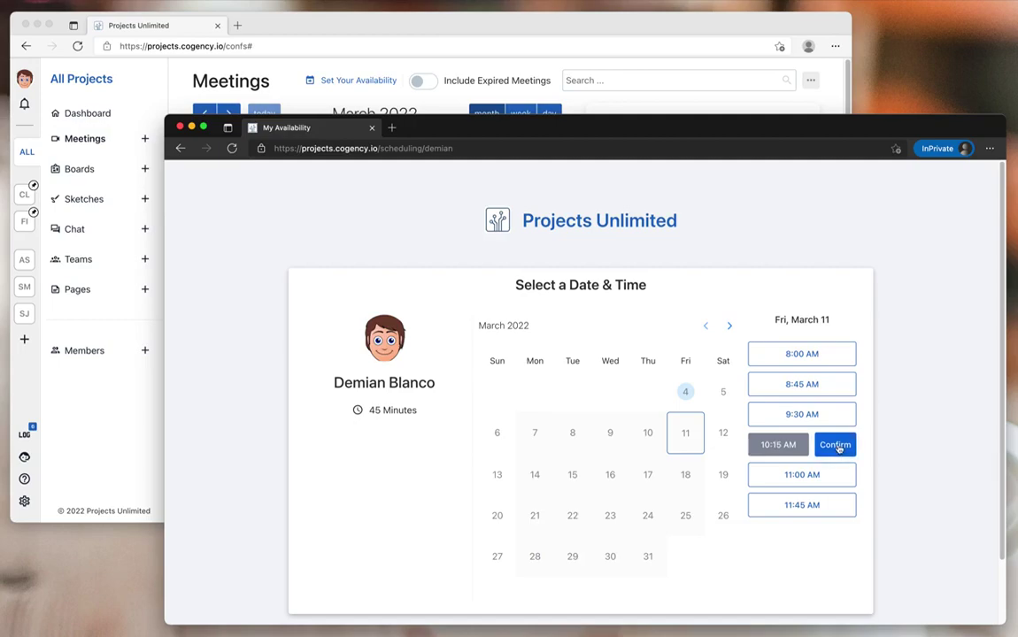
click(837, 445)
Step: Enter the guest's full name and e-mail address, then schedule the meeting
click(620, 358)
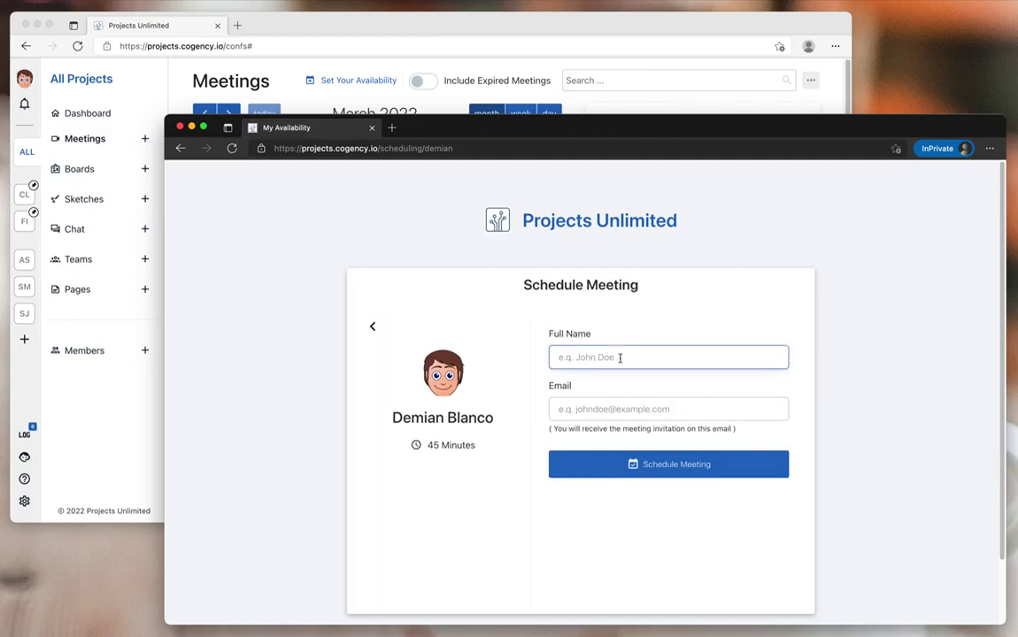
click(623, 410)
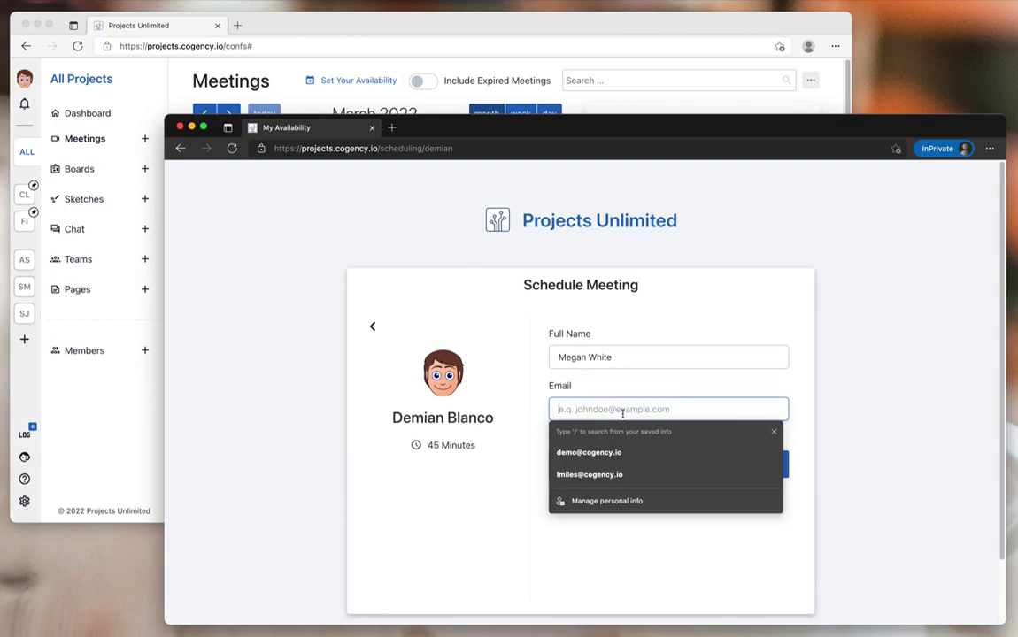
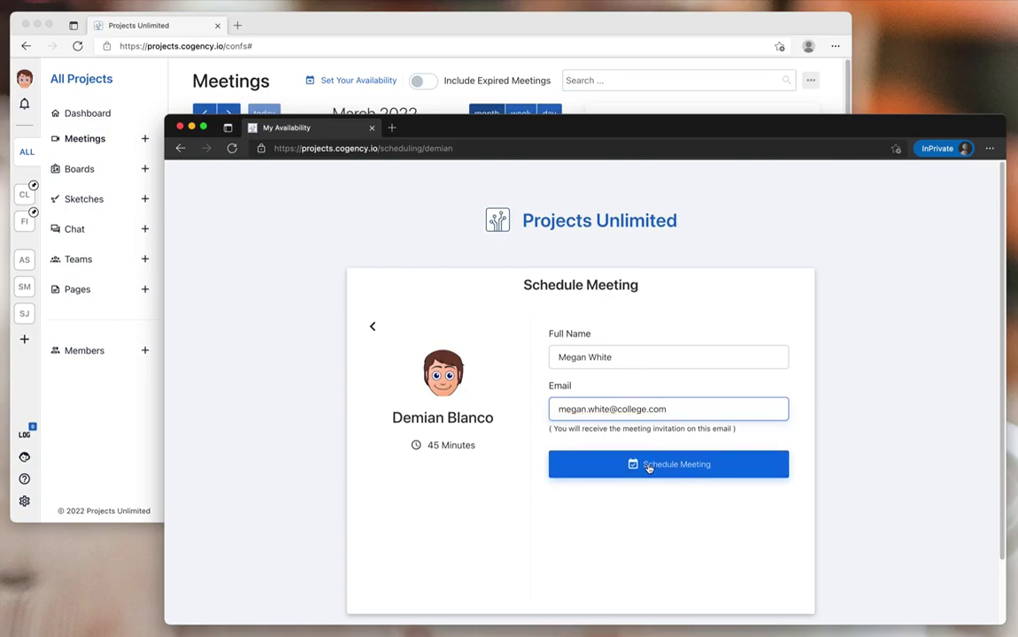
click(648, 467)
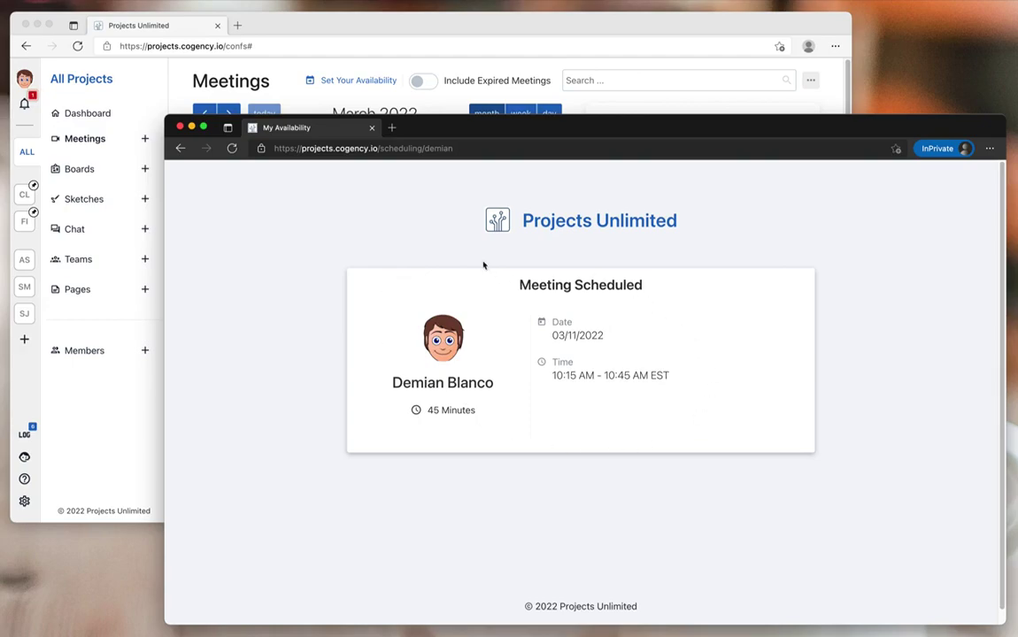
Step: Open the new-meeting notification in the Meetings window, then close its Update Meeting dialog
click(263, 24)
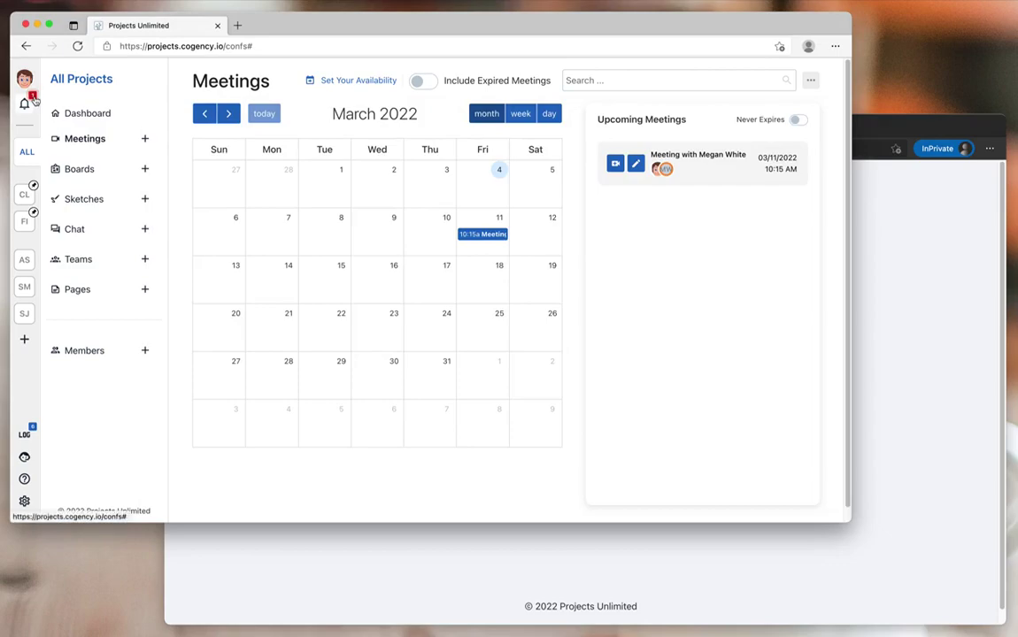
mouse_move(485, 234)
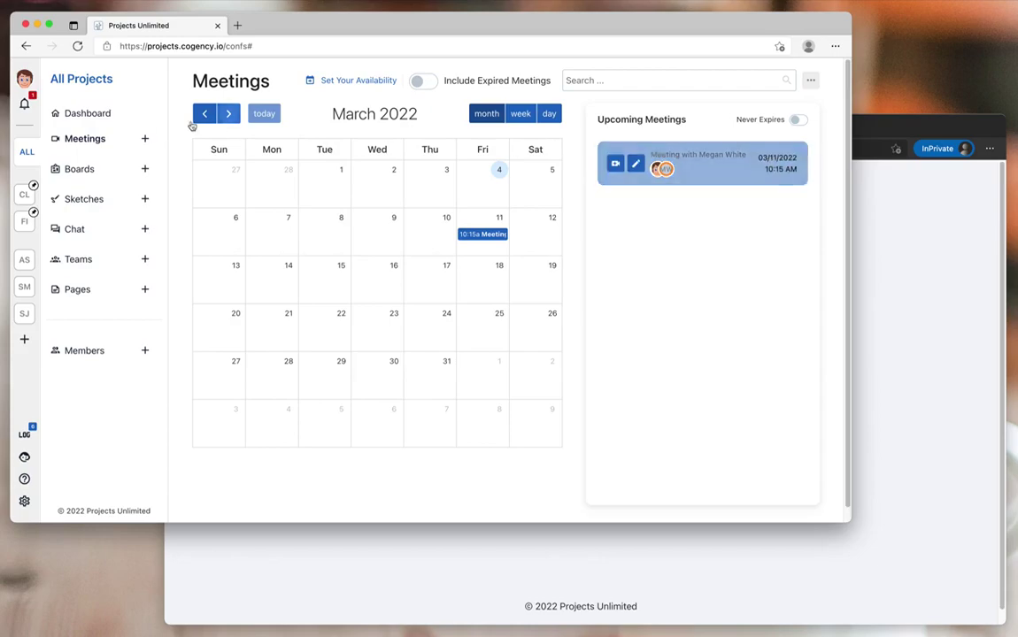
click(28, 104)
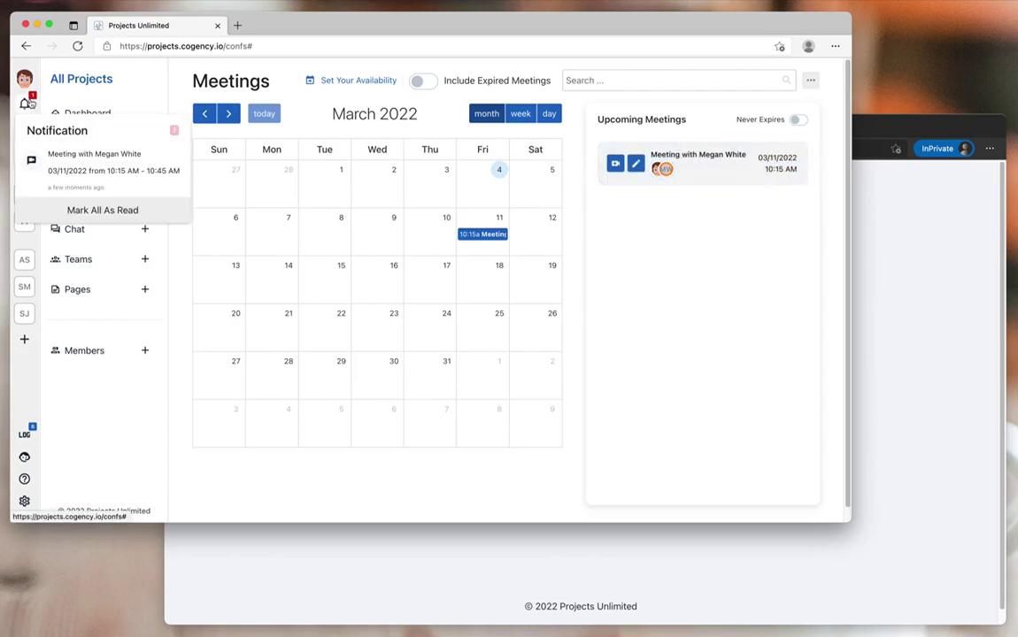
click(85, 166)
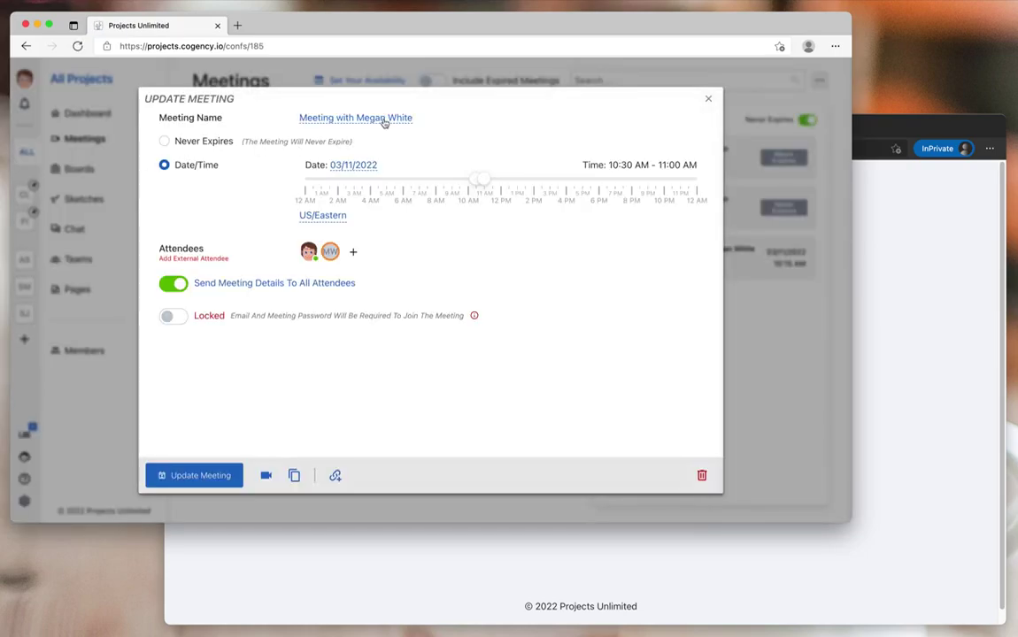
mouse_move(330, 253)
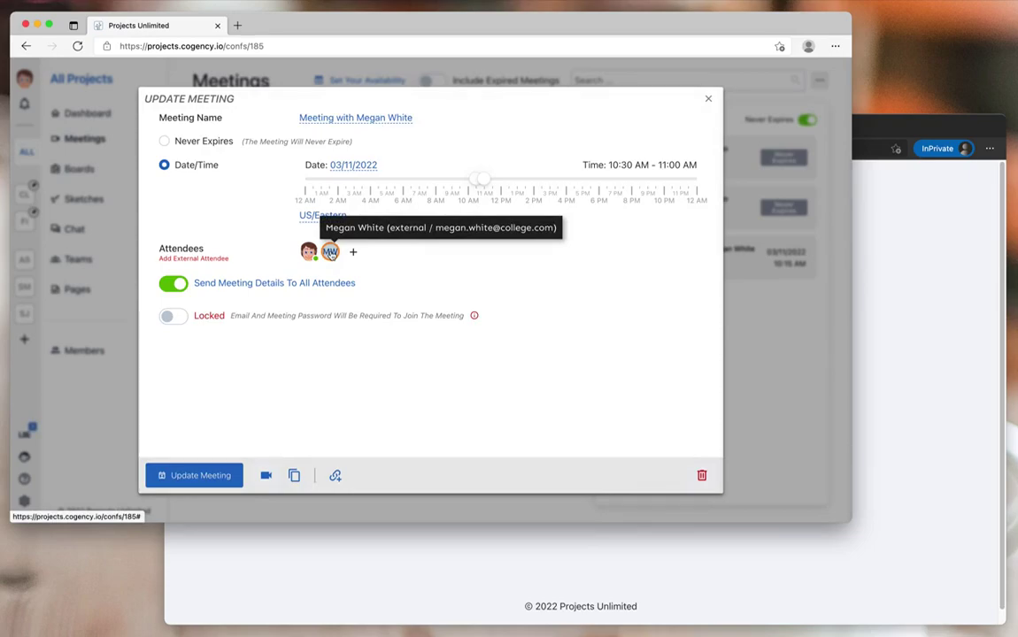
click(772, 354)
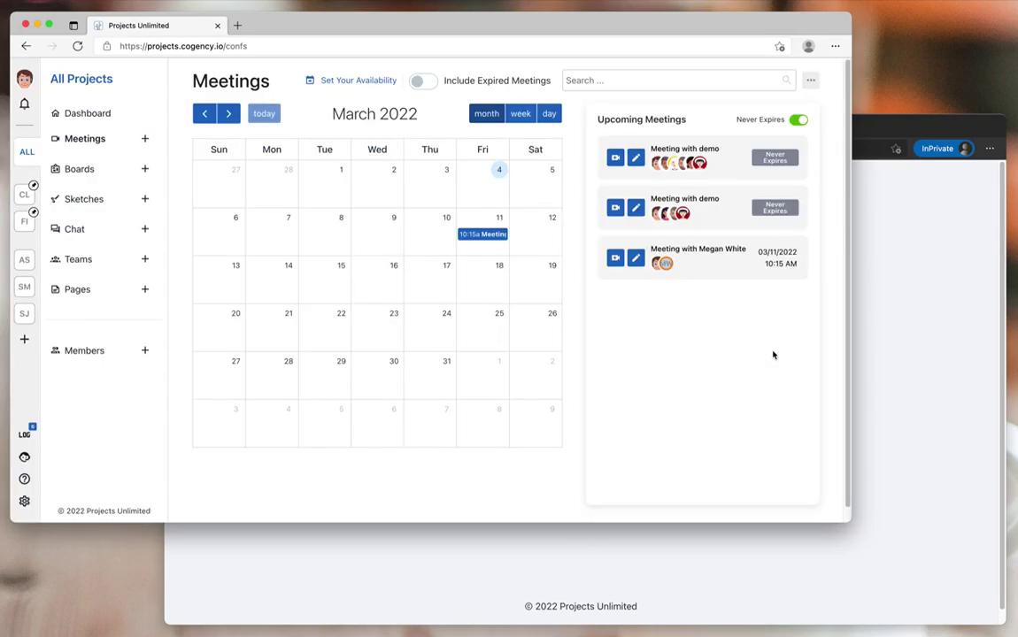